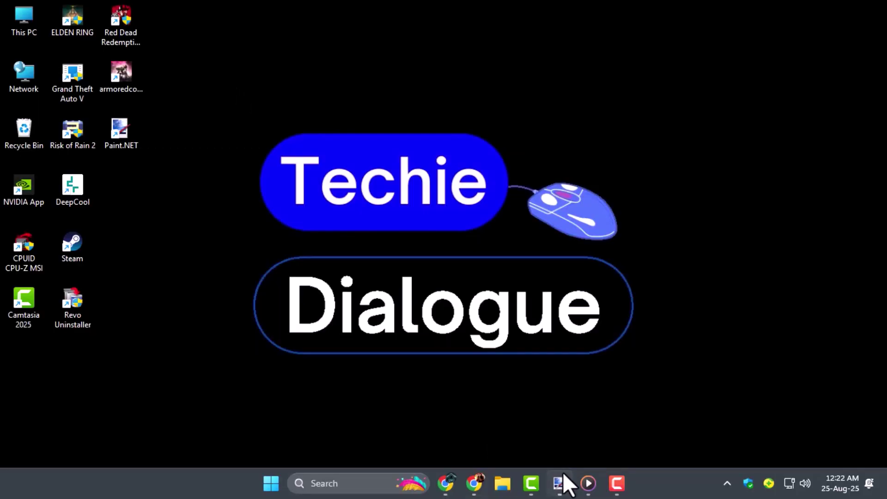
- Bring Paint.NET forward, deselect the placed portrait photo, and dismiss the Open dialog
left_click(562, 482)
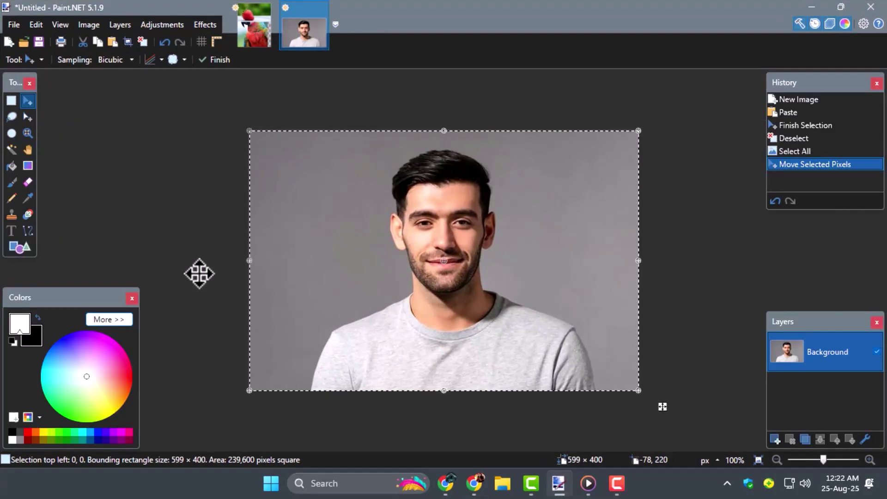
key("ctrl+d")
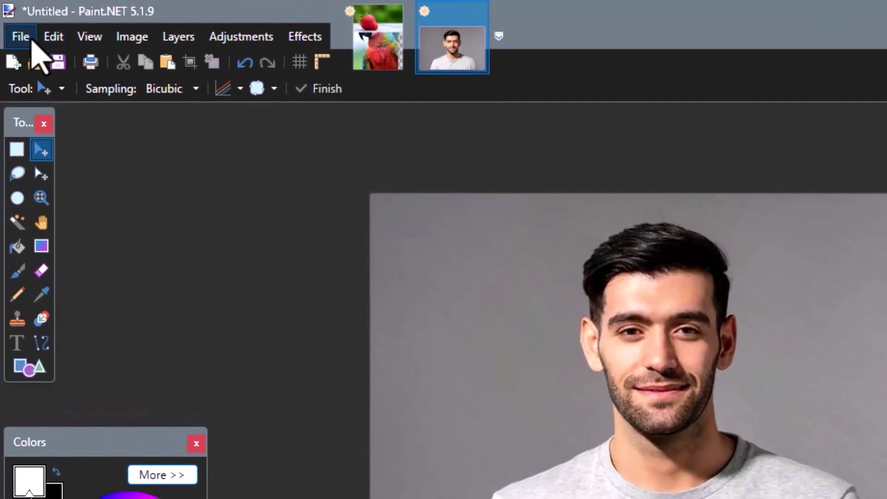
left_click(30, 40)
left_click(44, 86)
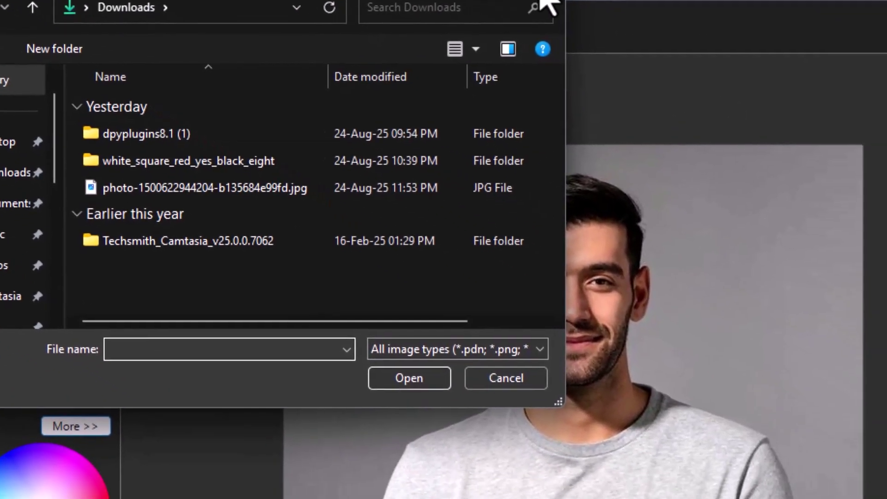
left_click(546, 3)
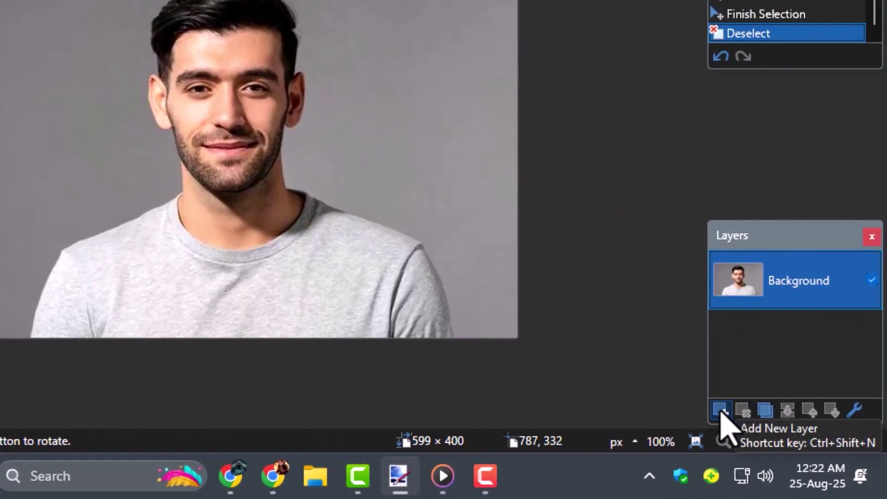
- Add Layer 2 above the photo and choose Overlay as its blend mode
left_click(721, 413)
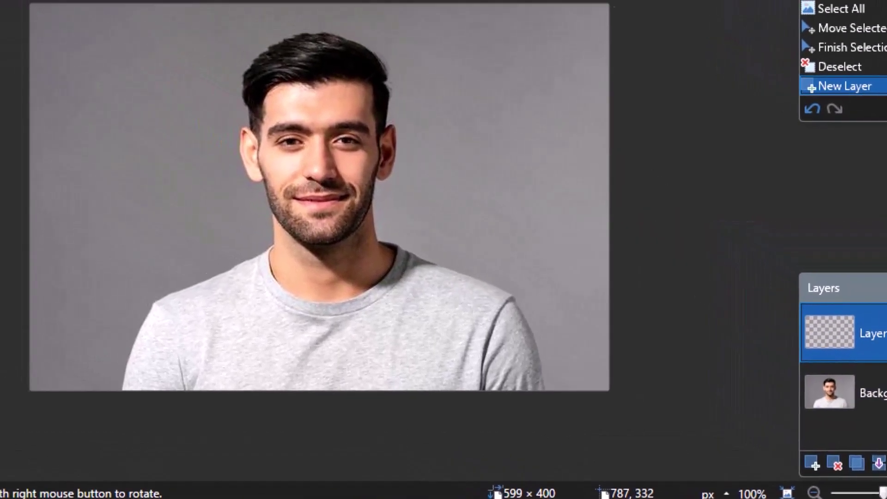
double_click(797, 280)
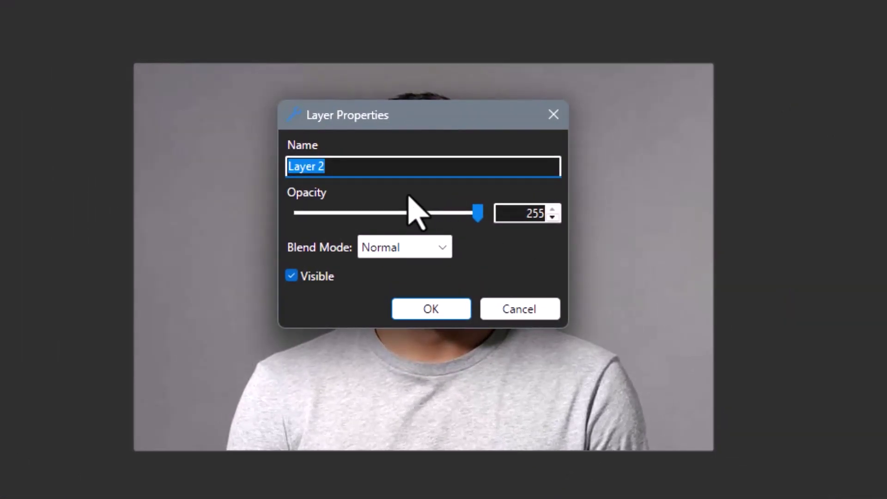
left_click(414, 251)
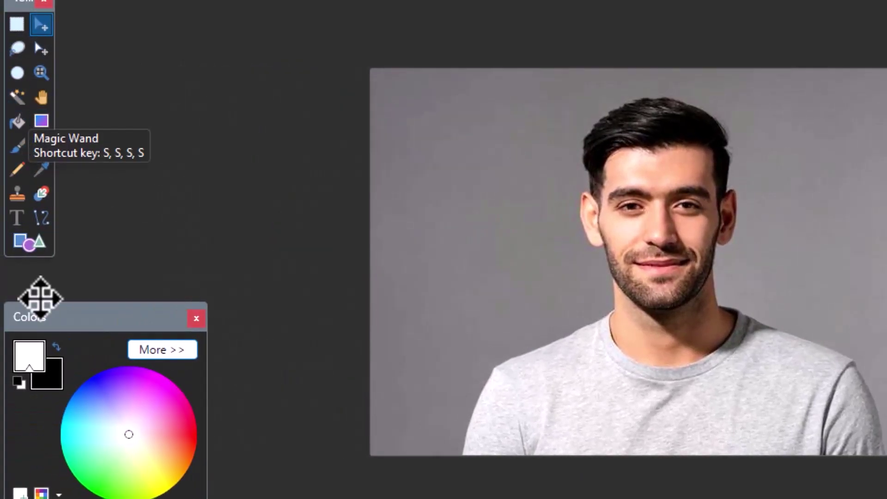
- Choose purple as the colour and the Paintbrush tool at size 55
left_click(69, 346)
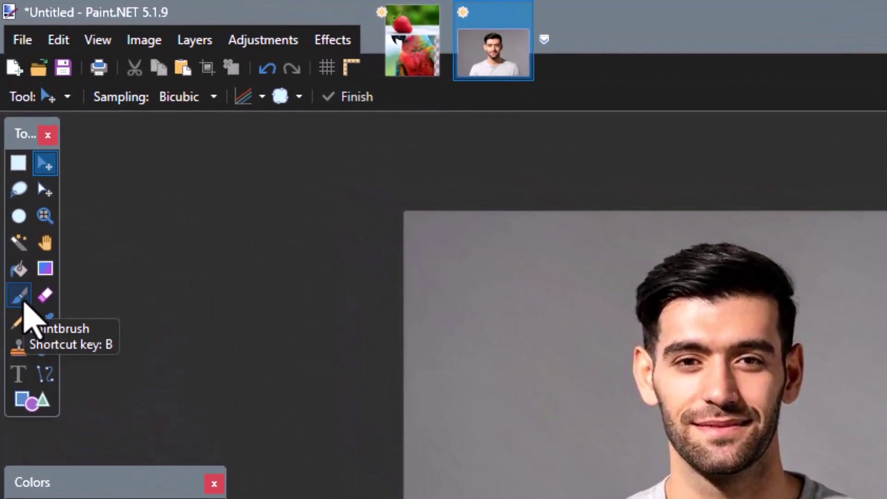
left_click(11, 182)
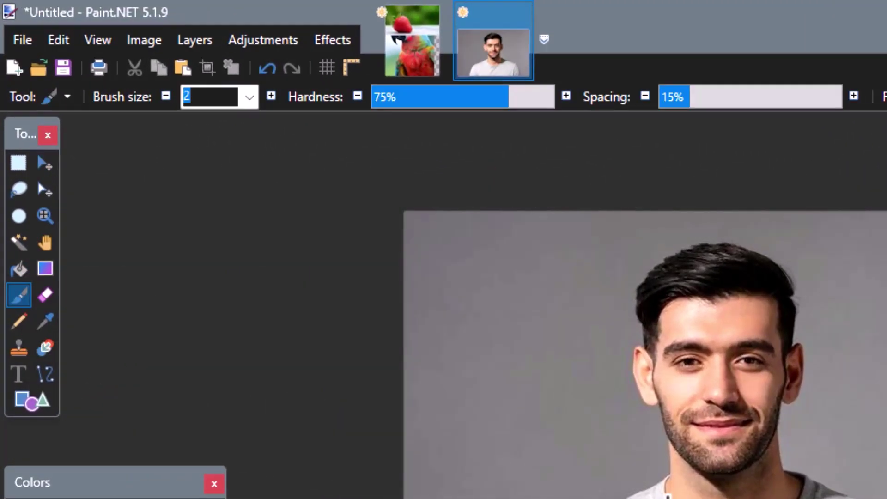
left_click(248, 98)
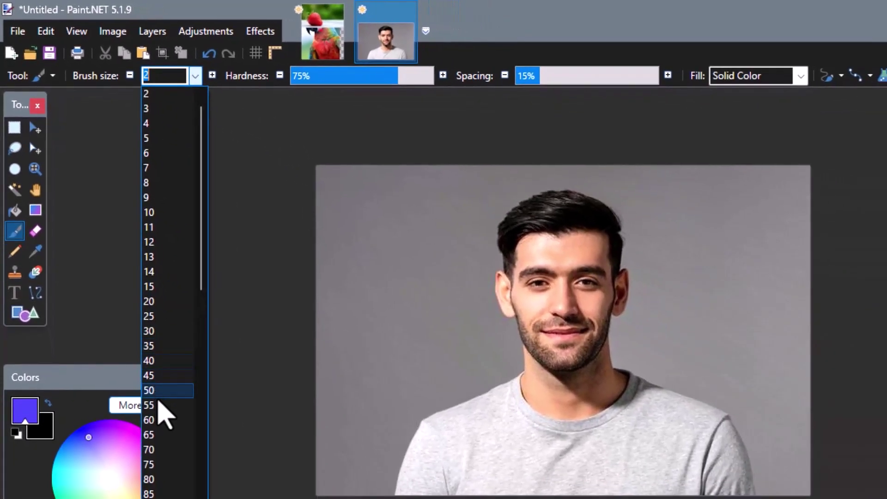
left_click(159, 404)
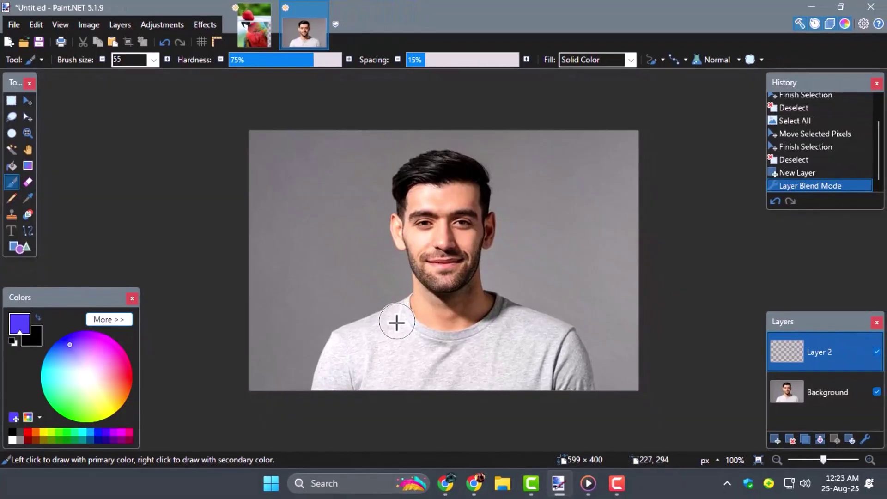
- Paint red over the shirt's lower part, lower-left edge, left shoulder, right side and neckline
left_click(133, 377)
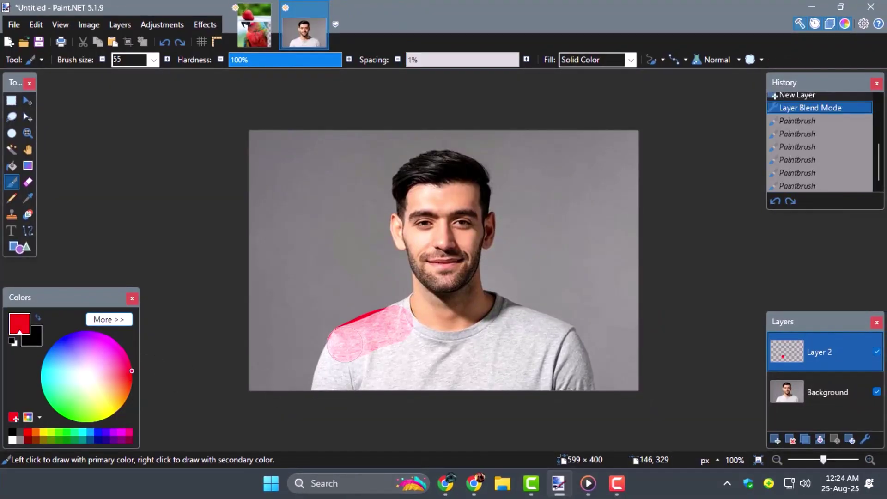
left_click_drag(332, 378, 534, 379)
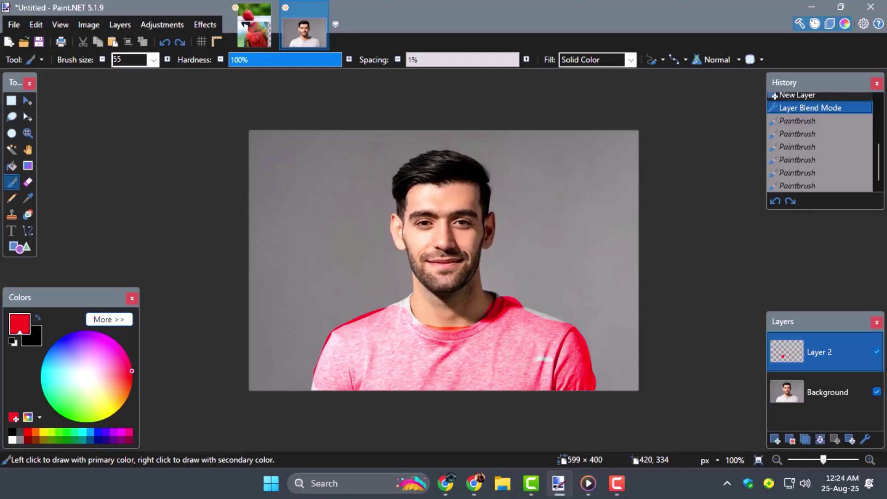
left_click_drag(329, 382, 310, 367)
left_click_drag(388, 319, 416, 298)
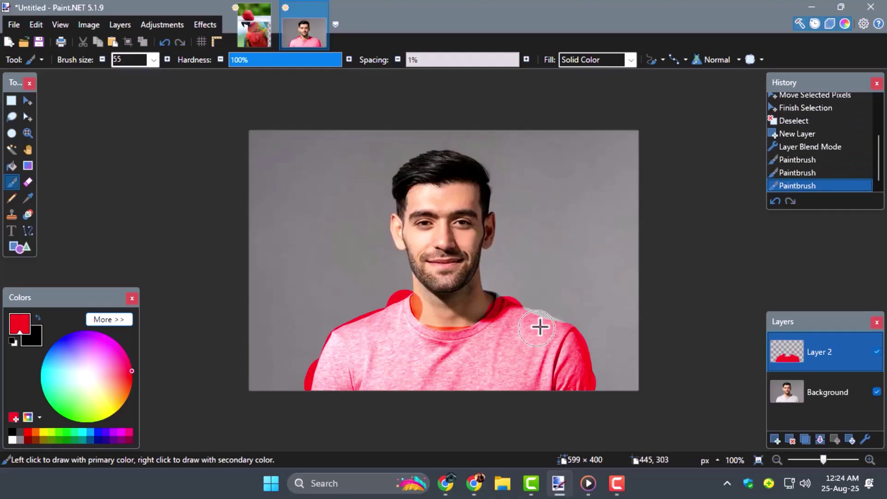
left_click_drag(537, 326, 559, 361)
left_click(510, 299)
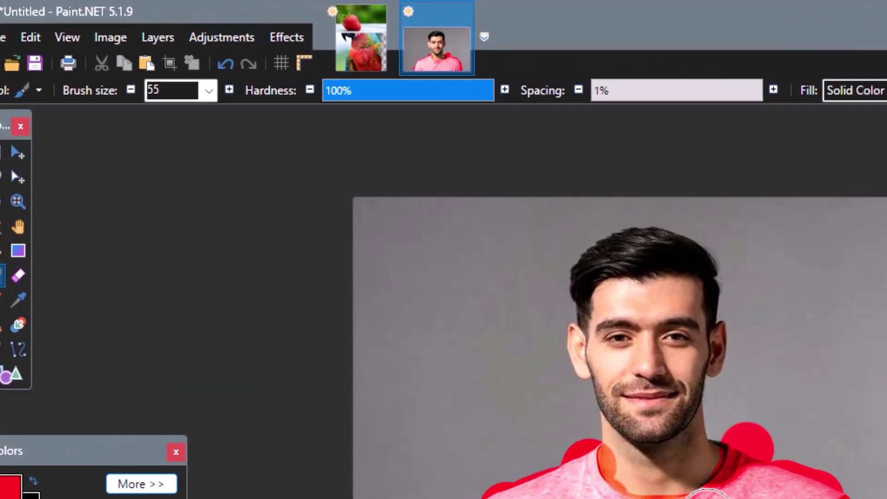
- Apply a Gaussian Blur with radius 23.8 to the red paint layer
left_click(287, 37)
mouse_move(307, 116)
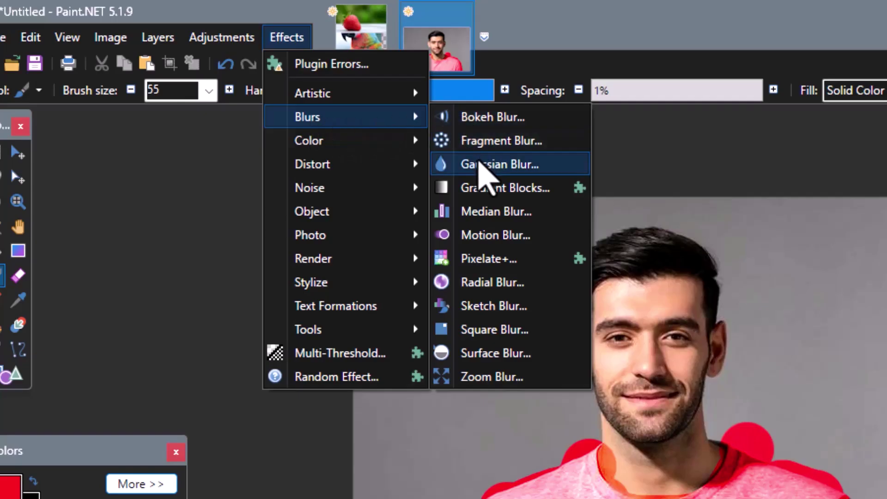
left_click(481, 166)
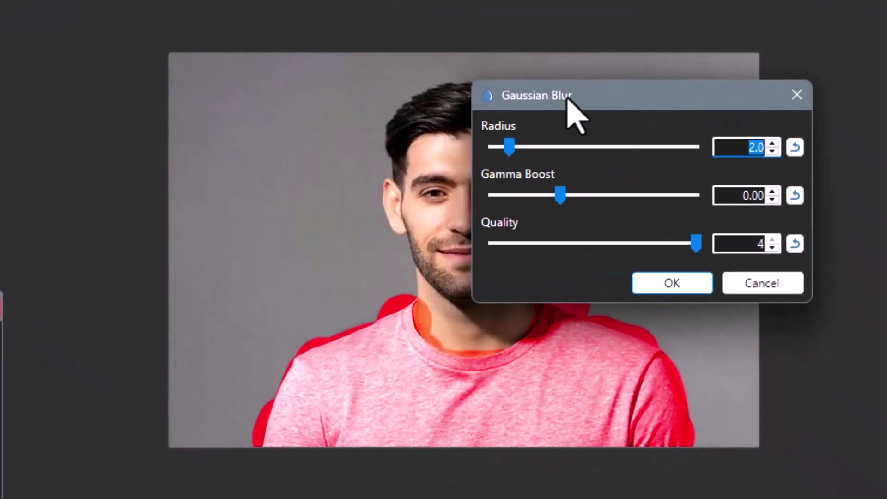
left_click_drag(532, 147, 556, 151)
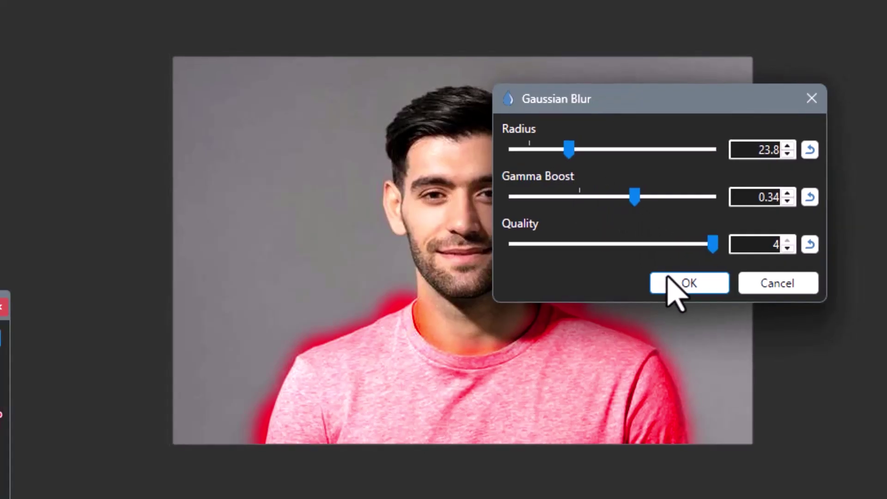
left_click(673, 284)
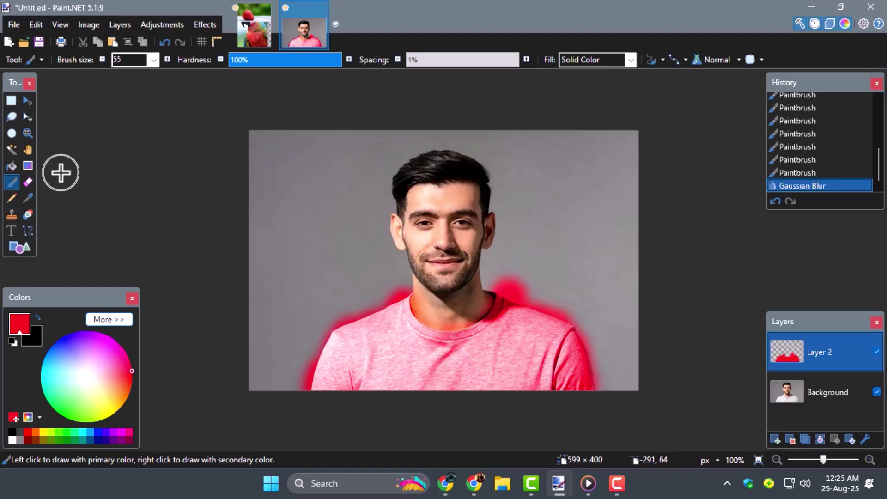
- Use the Eraser to remove red glow beyond the right shoulder, undoing one stray stroke
left_click(33, 182)
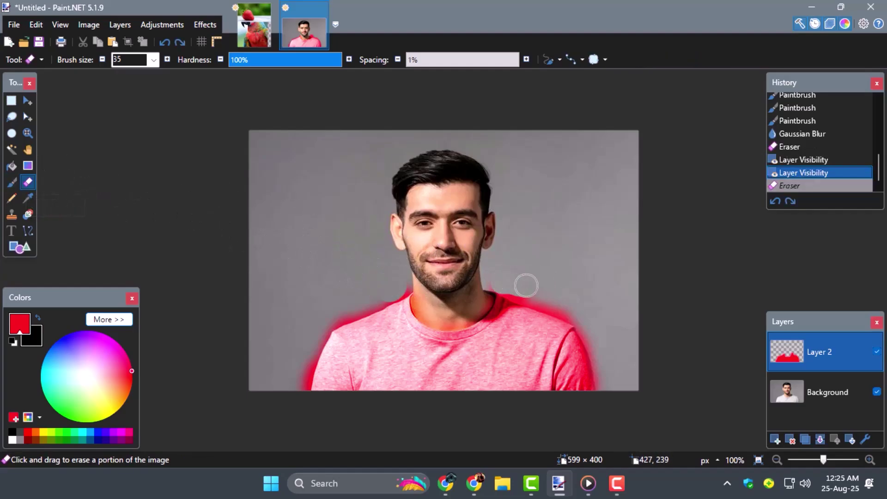
left_click_drag(585, 325, 594, 319)
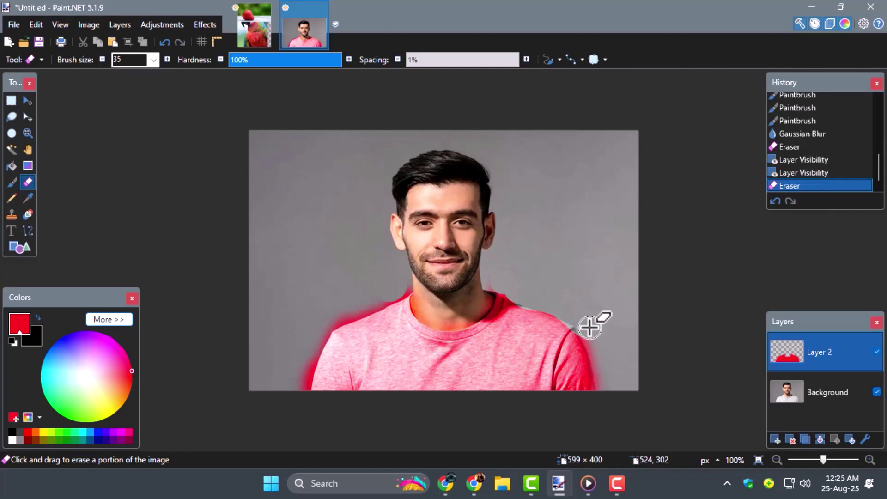
key("ctrl+z")
left_click_drag(517, 277, 510, 283)
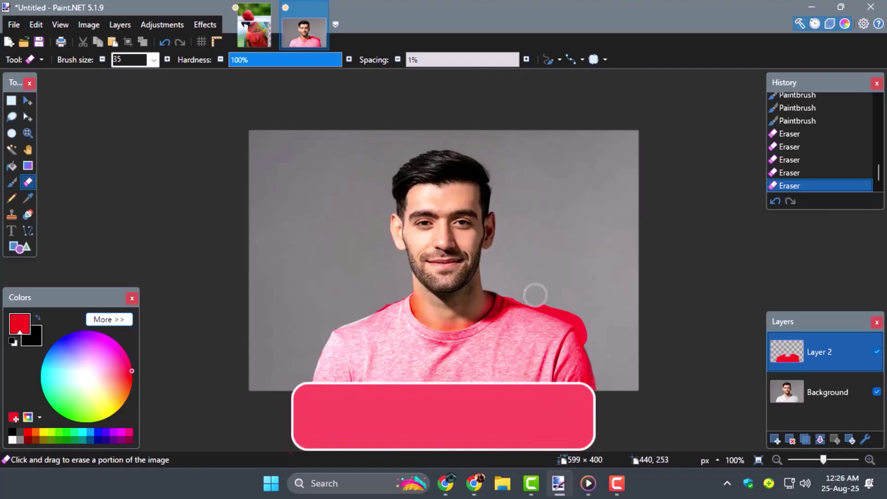
left_click_drag(520, 293, 588, 329)
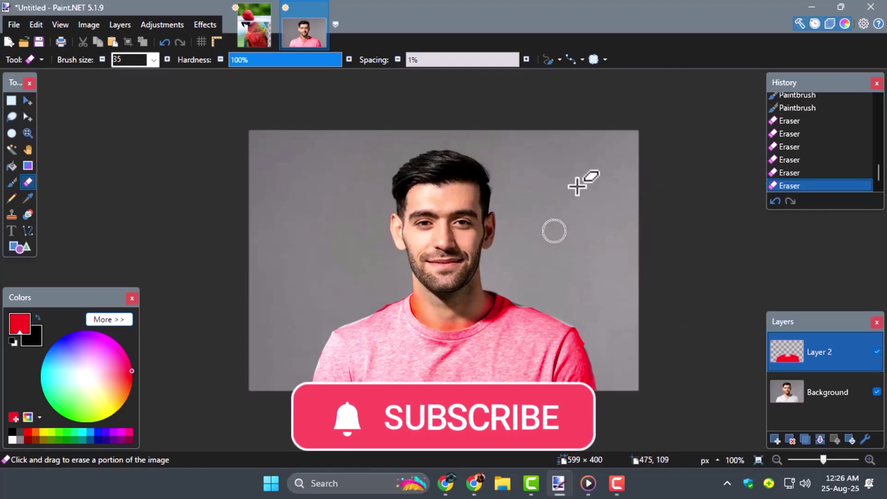